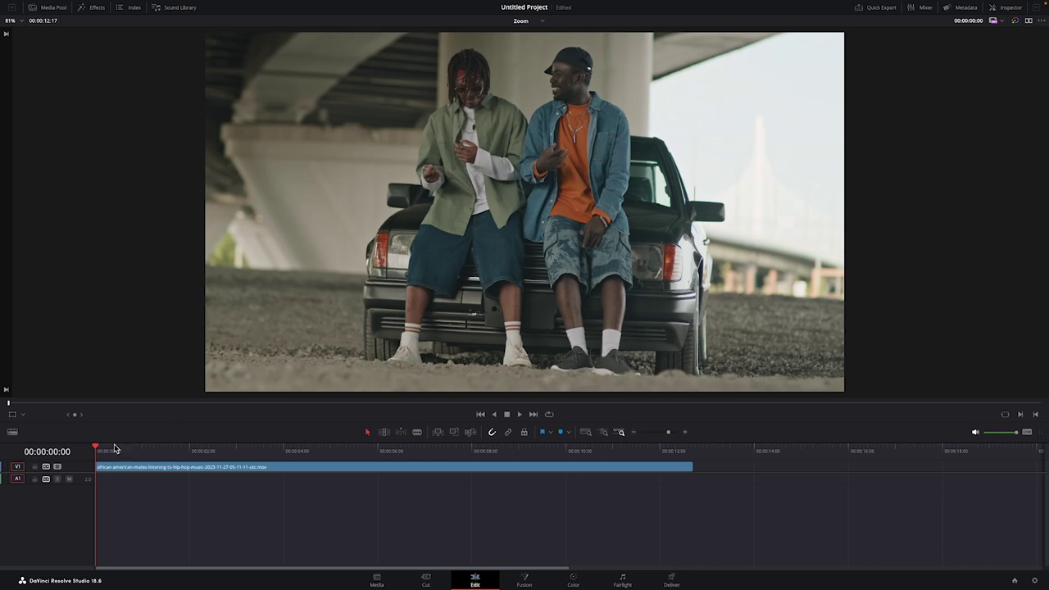
- Preview the clip by playing it from the start, then stop playback
{"action": "key", "text": "space"}
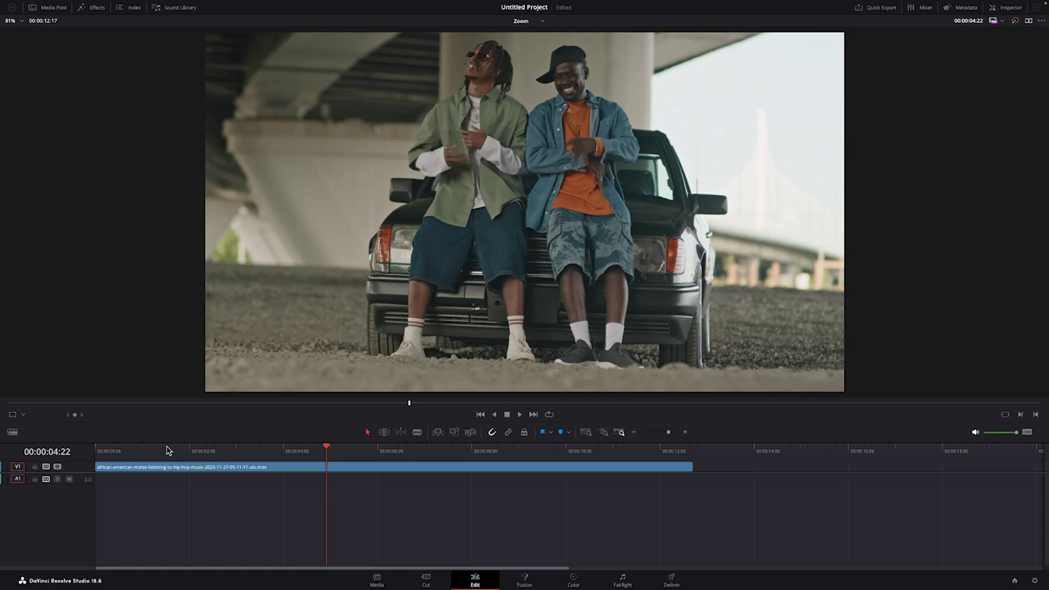
{"action": "key", "text": "Home"}
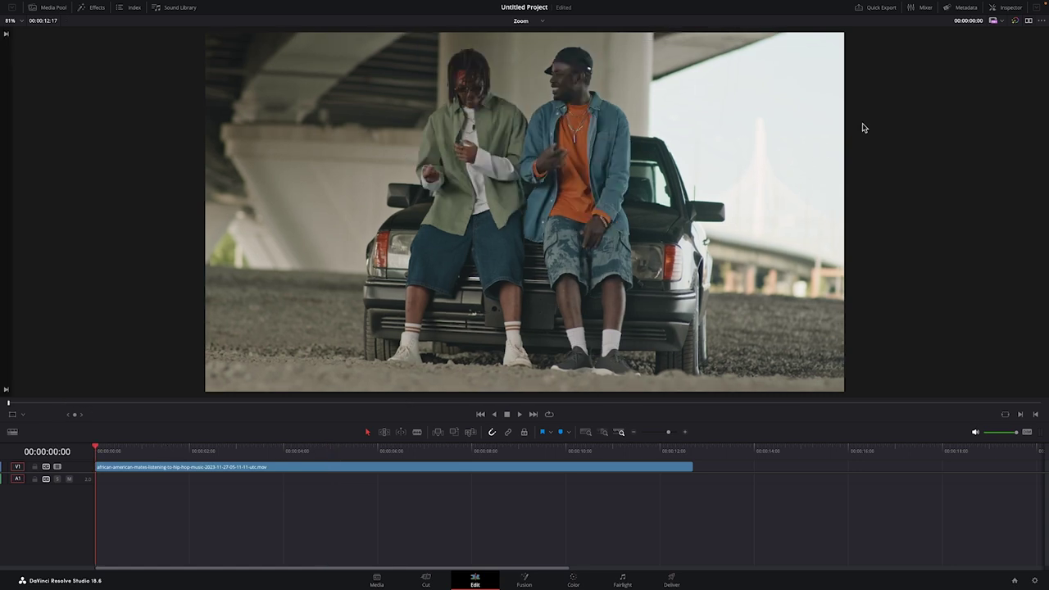
{"action": "key", "text": "space"}
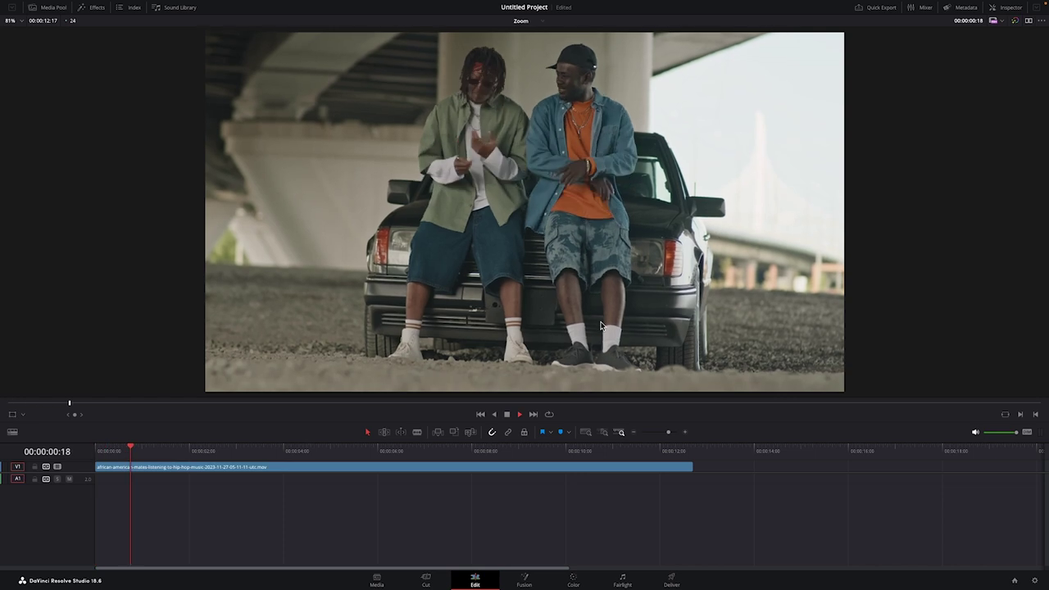
{"action": "key", "text": "space"}
- Scrub the playhead back to frame 00:00:00:10
{"action": "left_click_drag", "start_coordinate": [138, 450], "coordinate": [117, 451]}
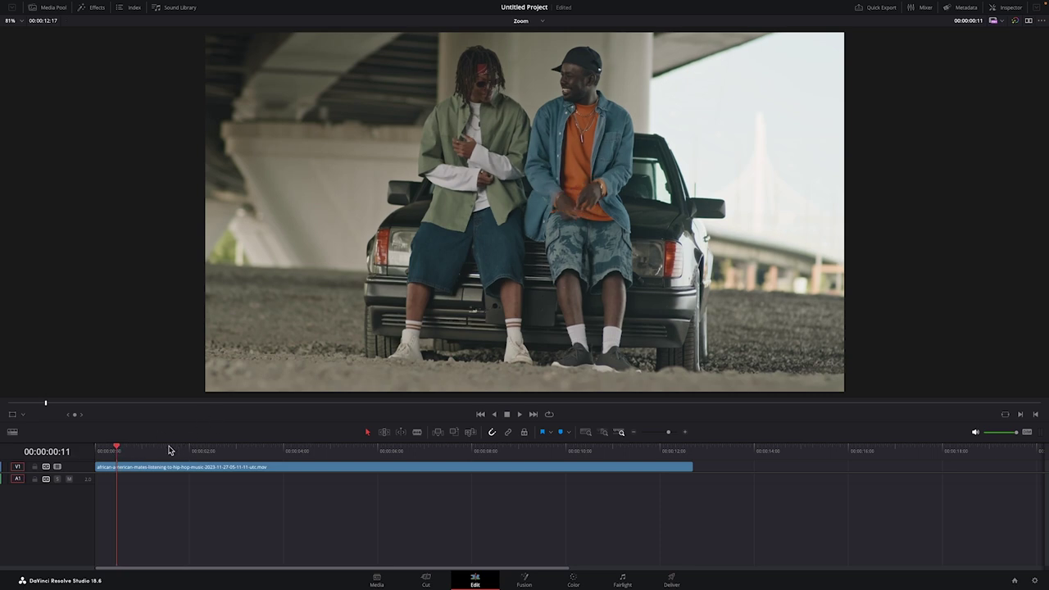
{"action": "left_click_drag", "start_coordinate": [118, 451], "coordinate": [116, 451]}
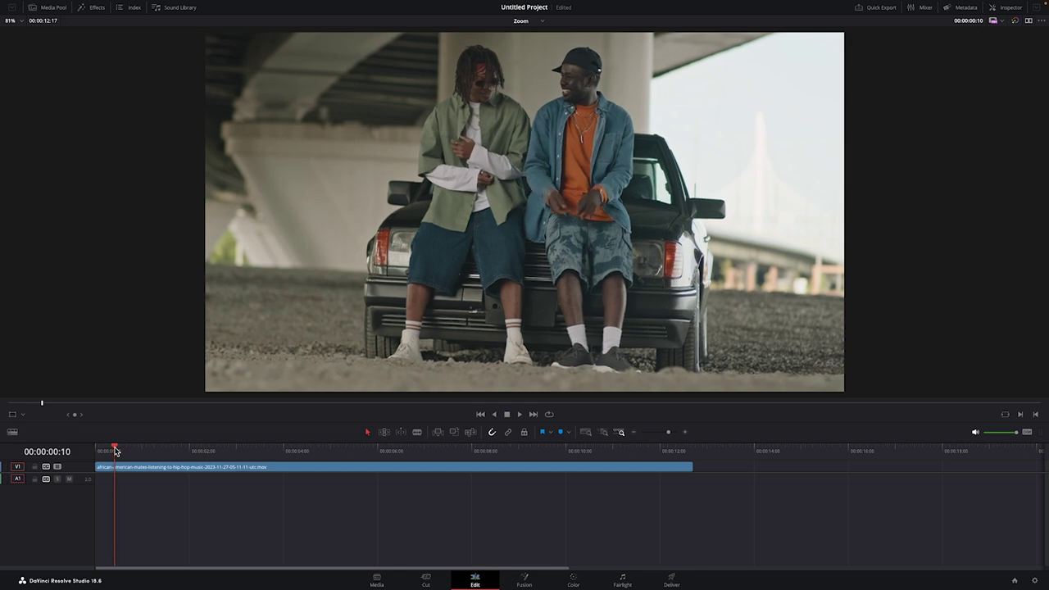
{"action": "left_click_drag", "start_coordinate": [116, 449], "coordinate": [114, 449]}
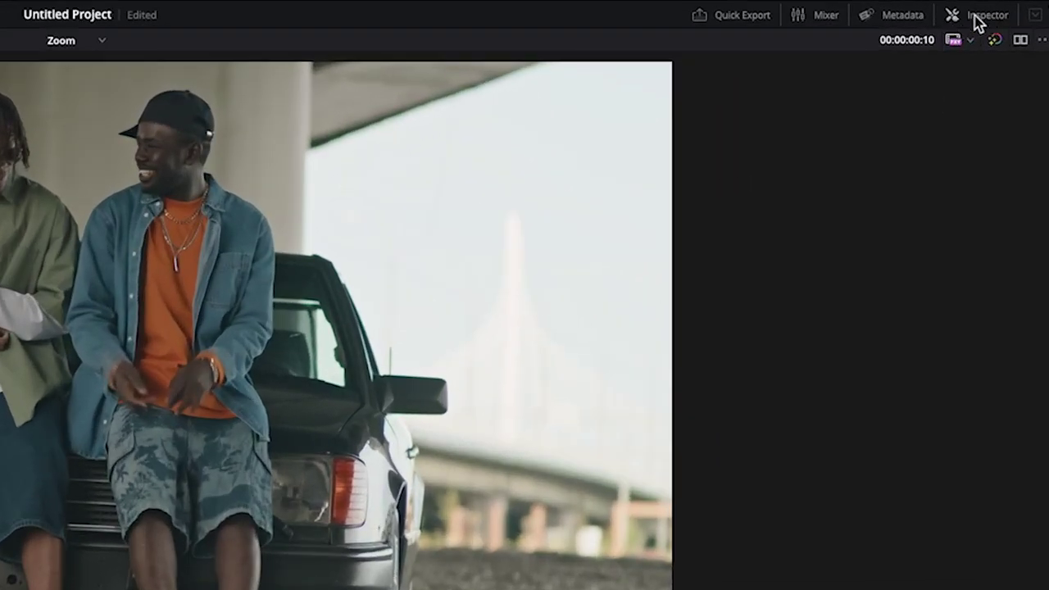
- In the Inspector, keyframe Transform Zoom at 1.000 on frame 00:00:00:10
{"action": "left_click", "coordinate": [978, 21]}
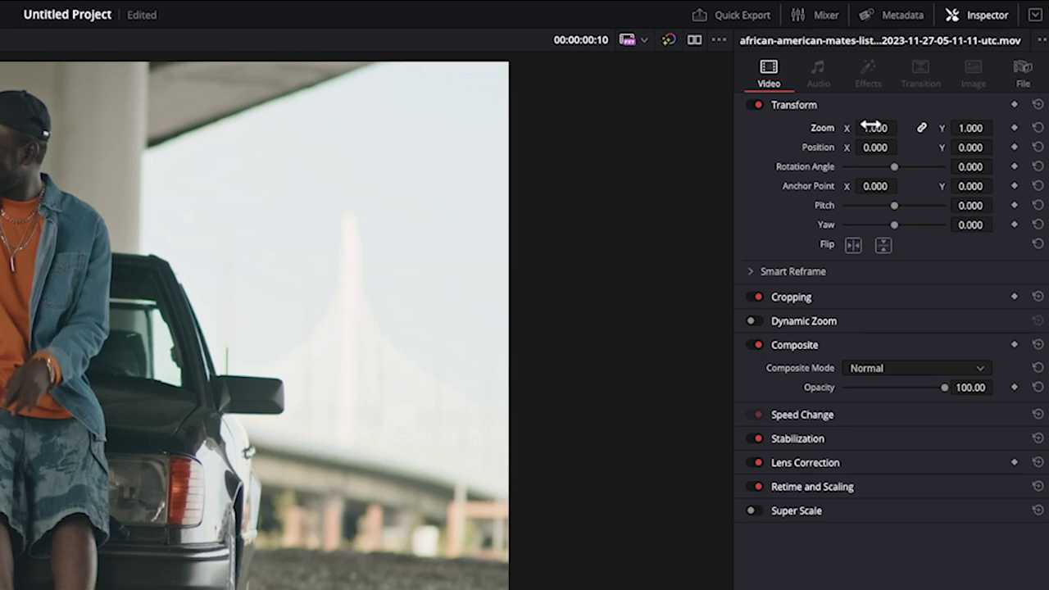
{"action": "left_click", "coordinate": [1014, 127]}
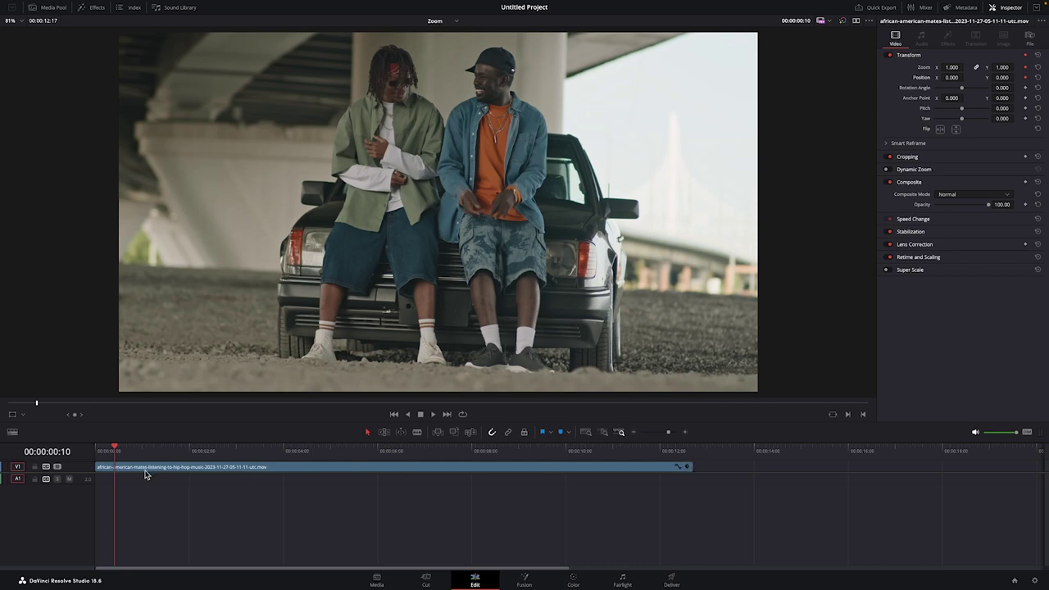
- Show the clip's keyframe lane and advance the playhead to 00:00:00:20
{"action": "left_click", "coordinate": [688, 467]}
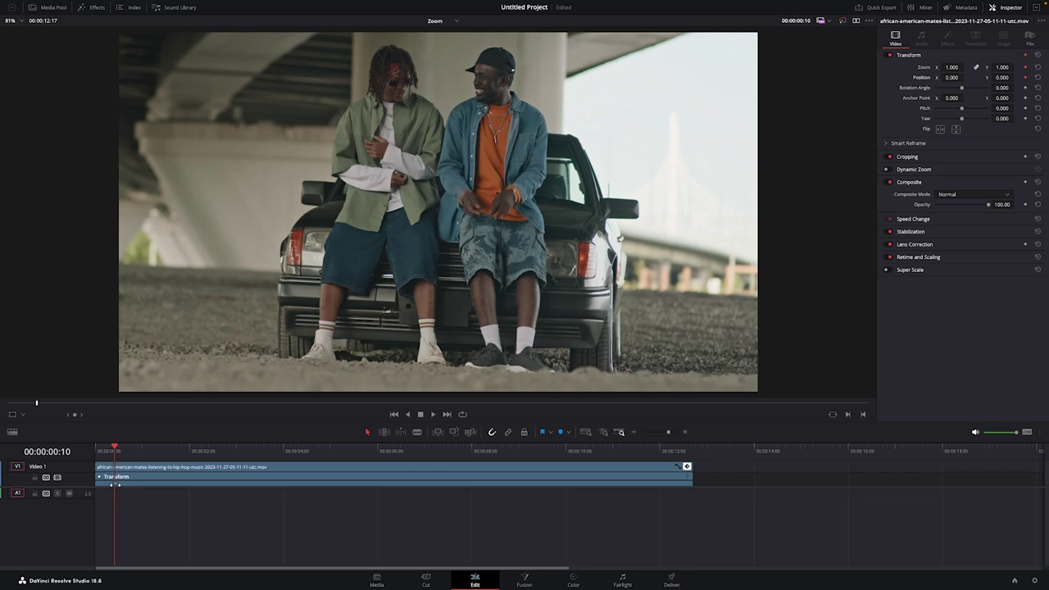
{"action": "mouse_move", "coordinate": [118, 450]}
{"action": "left_mouse_down"}
{"action": "mouse_move", "coordinate": [134, 449]}
{"action": "mouse_move", "coordinate": [118, 452]}
{"action": "left_mouse_up"}
{"action": "key", "text": "Right"}
{"action": "key", "text": "Right"}
{"action": "key", "text": "Right"}
{"action": "key", "text": "Right"}
{"action": "key", "text": "Right"}
{"action": "key", "text": "Right"}
{"action": "key", "text": "Right"}
{"action": "key", "text": "Right"}
{"action": "key", "text": "Right"}
{"action": "key", "text": "Right"}
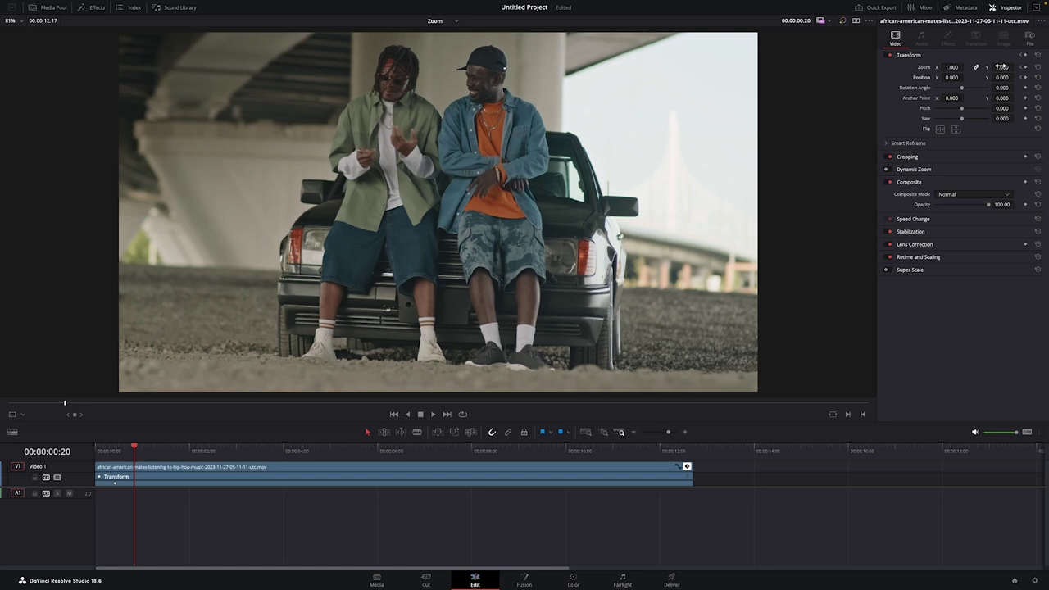
- Zoom the clip to 1.850 and set Position Y to -443 to frame both faces
{"action": "left_click_drag", "start_coordinate": [1001, 68], "coordinate": [1016, 67]}
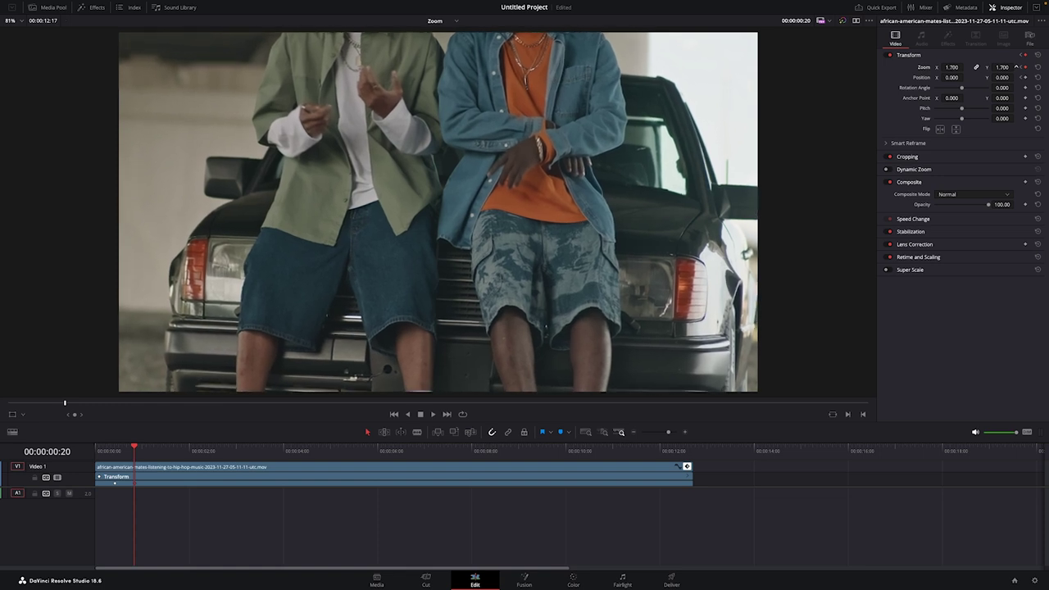
{"action": "left_click_drag", "start_coordinate": [1015, 67], "coordinate": [1016, 67]}
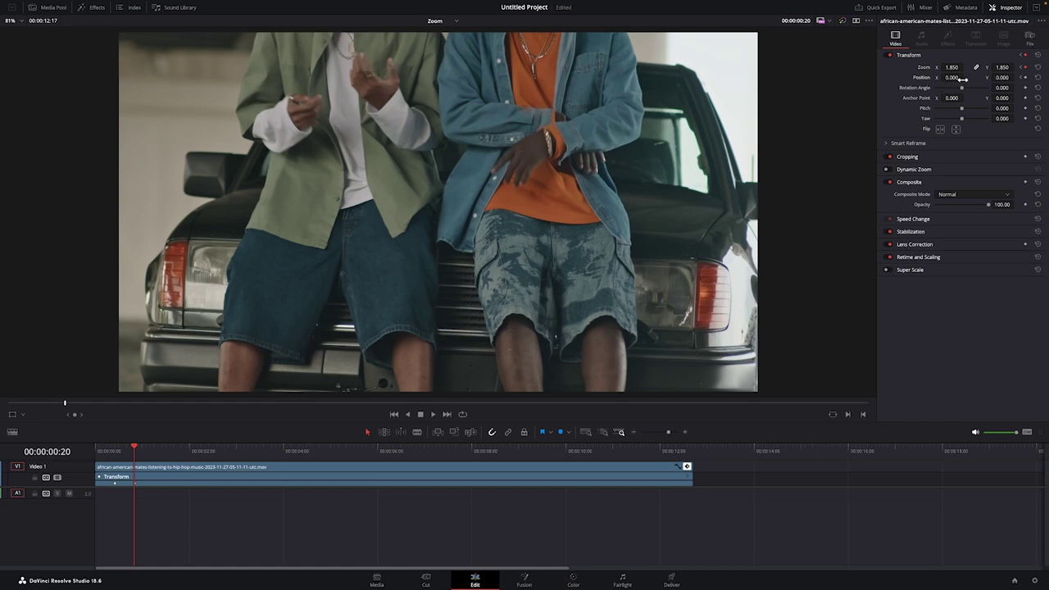
{"action": "mouse_move", "coordinate": [954, 77]}
{"action": "left_mouse_down"}
{"action": "mouse_move", "coordinate": [994, 77]}
{"action": "mouse_move", "coordinate": [313, 333]}
{"action": "left_mouse_up"}
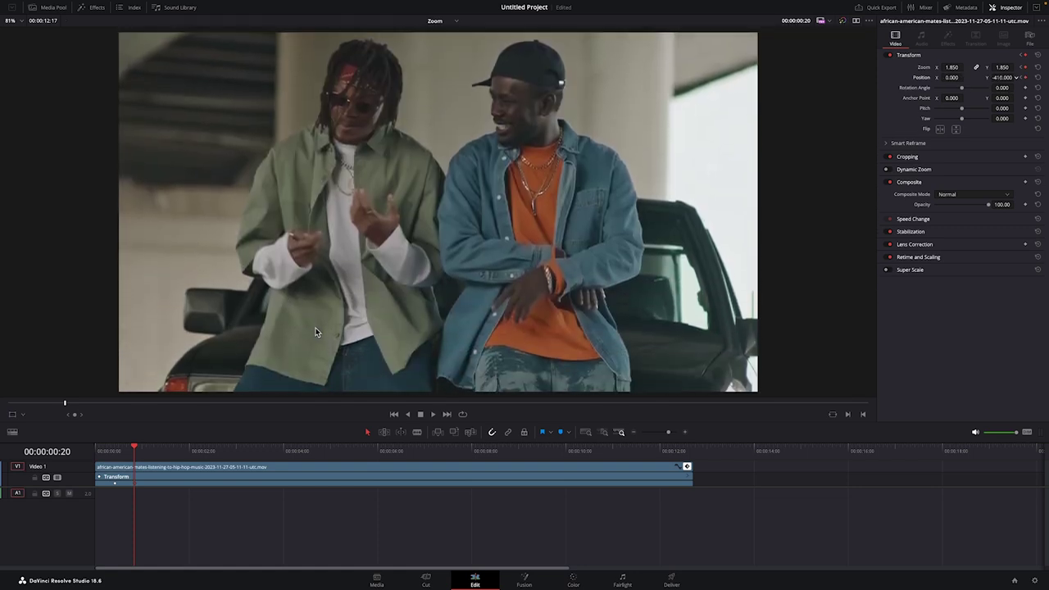
{"action": "left_click_drag", "start_coordinate": [313, 332], "coordinate": [1016, 77]}
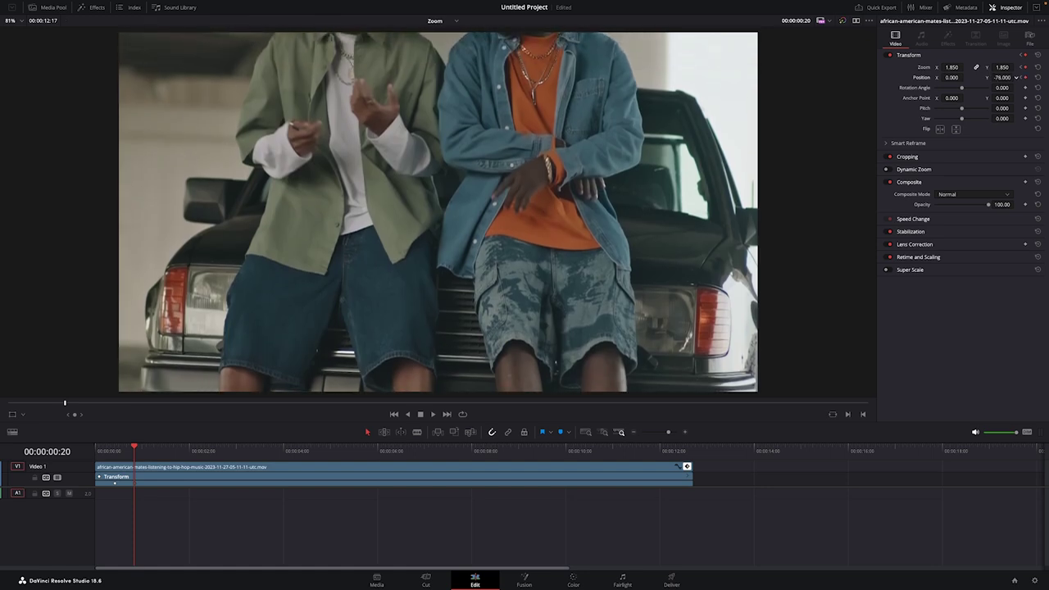
{"action": "left_click_drag", "start_coordinate": [1016, 77], "coordinate": [1016, 77]}
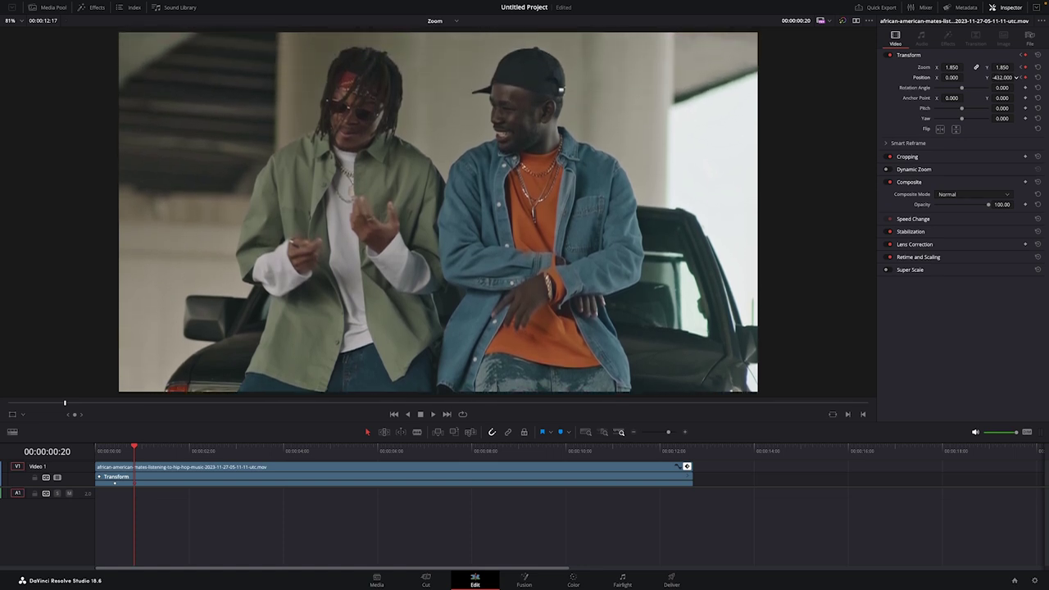
{"action": "left_click_drag", "start_coordinate": [1016, 77], "coordinate": [1016, 77]}
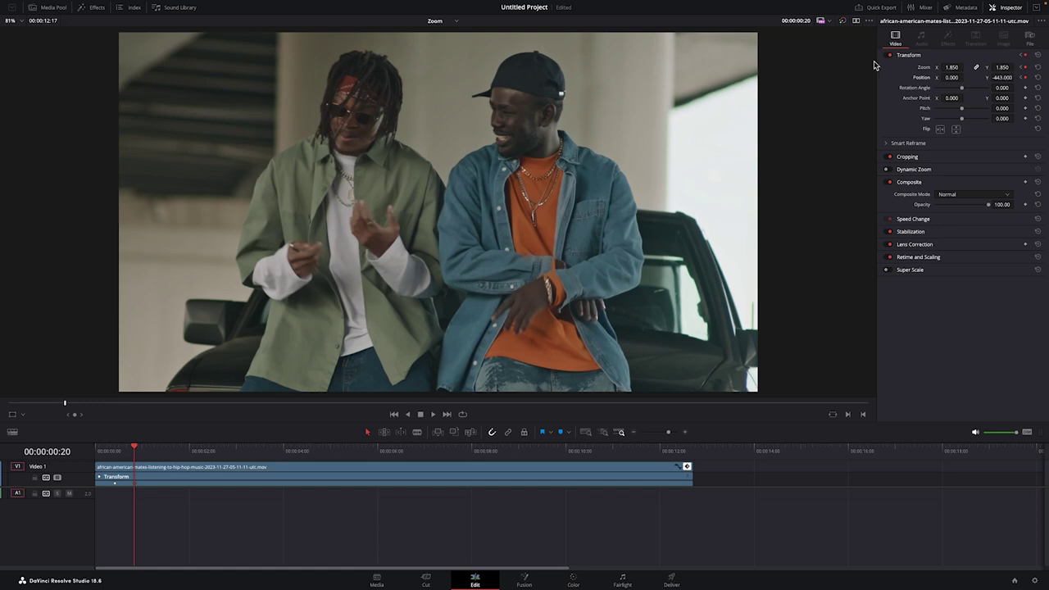
{"action": "key", "text": "ctrl+s"}
{"action": "key", "text": "Home"}
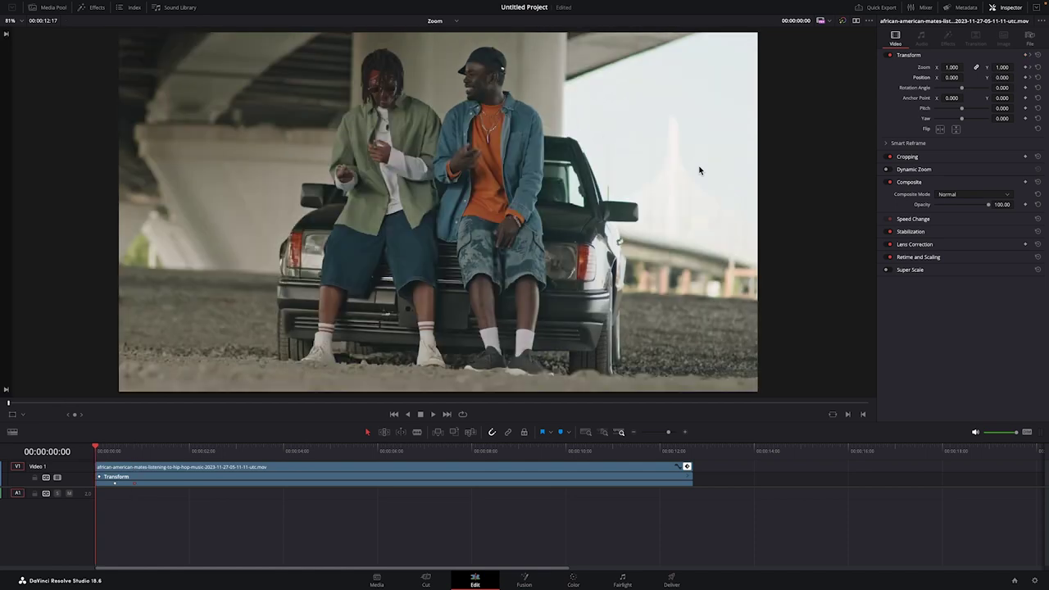
{"action": "key", "text": "space"}
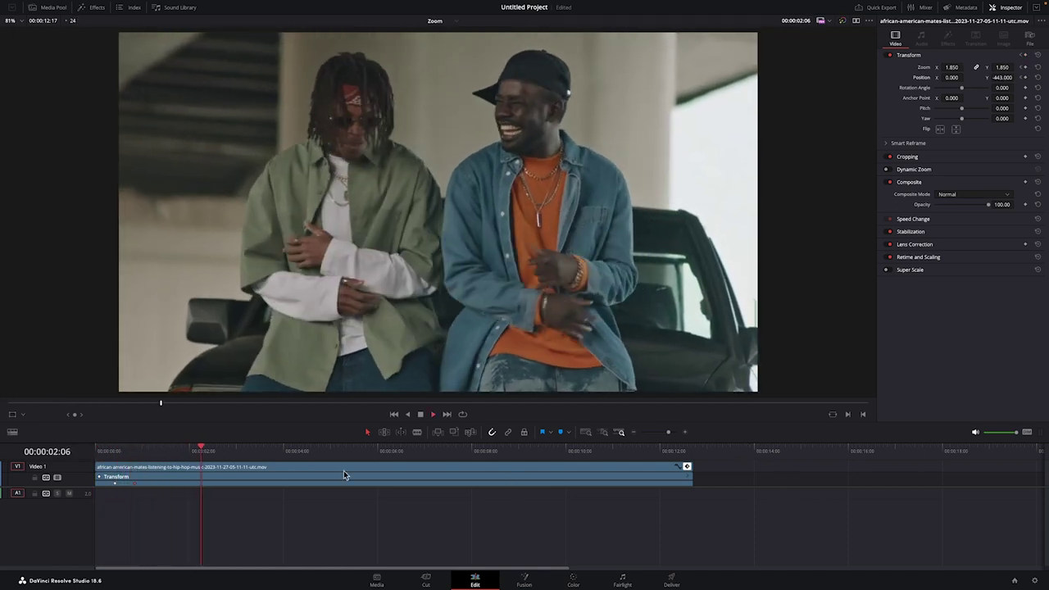
{"action": "key", "text": "space"}
{"action": "key", "text": "Home"}
{"action": "key", "text": "space"}
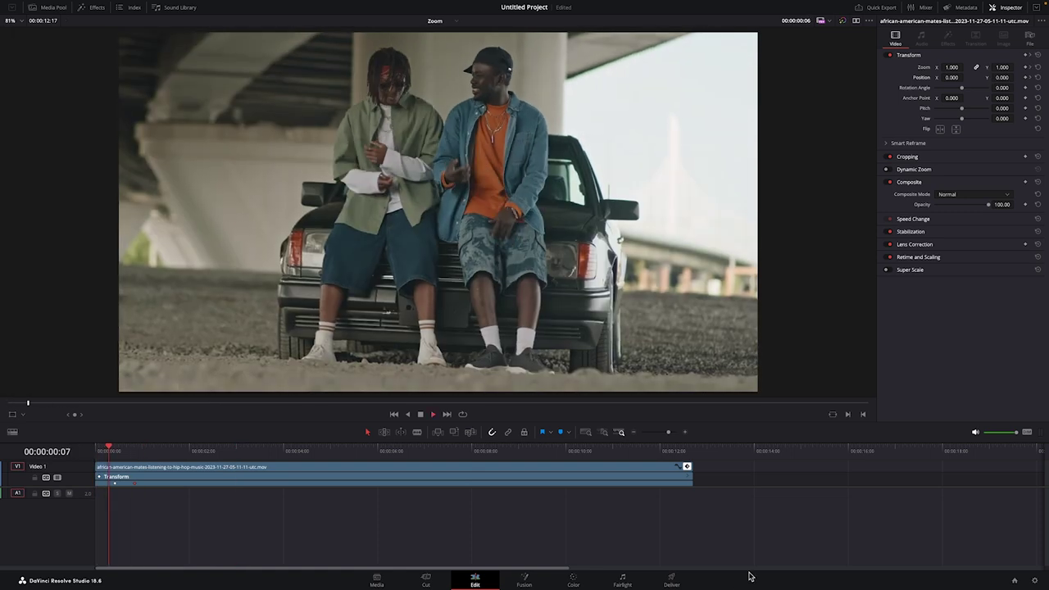
{"action": "key", "text": "space"}
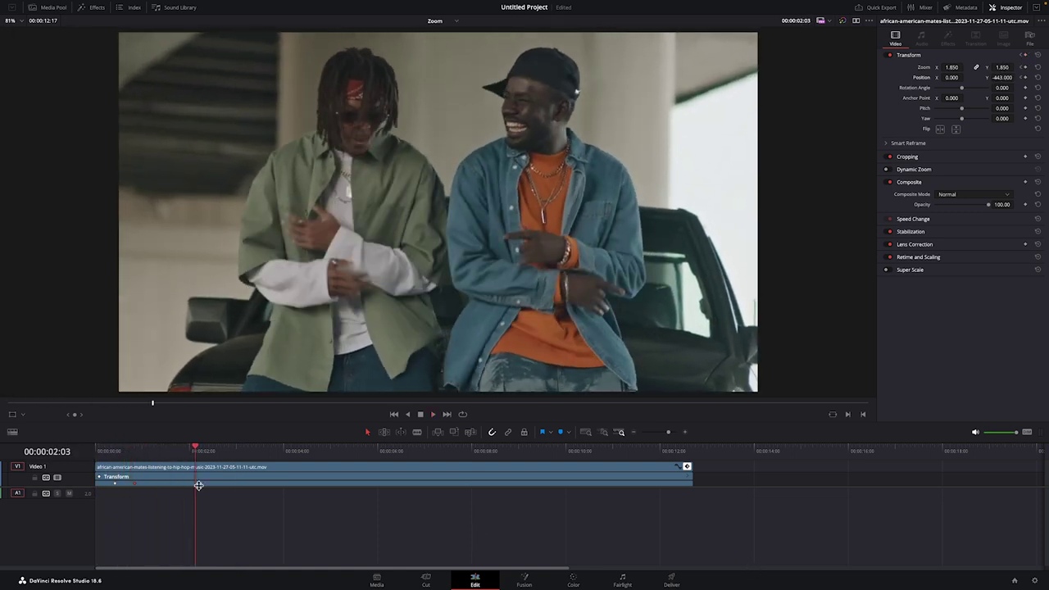
{"action": "left_click", "coordinate": [135, 451]}
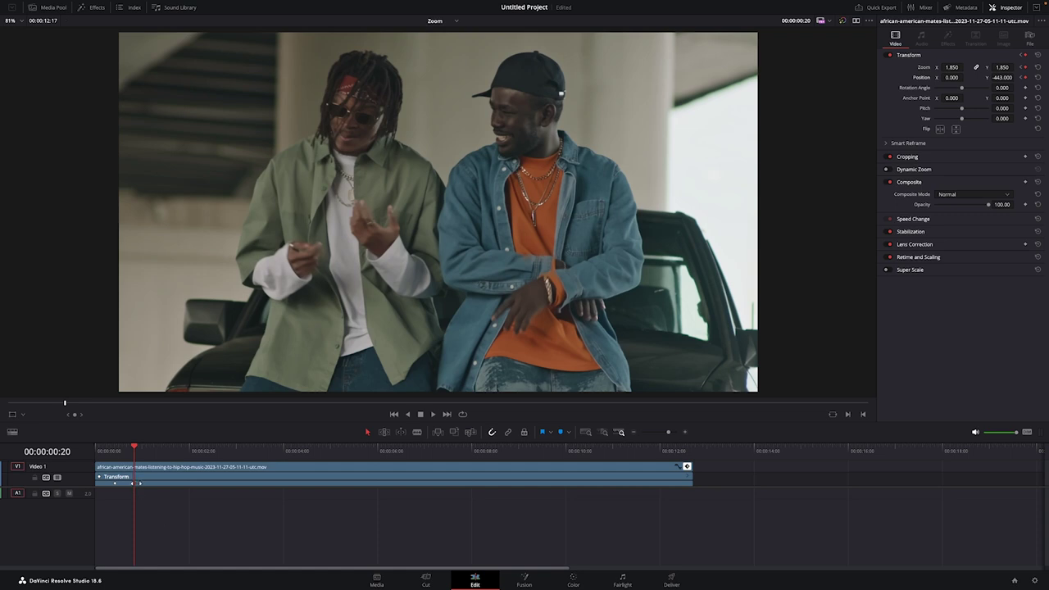
{"action": "key", "text": "space"}
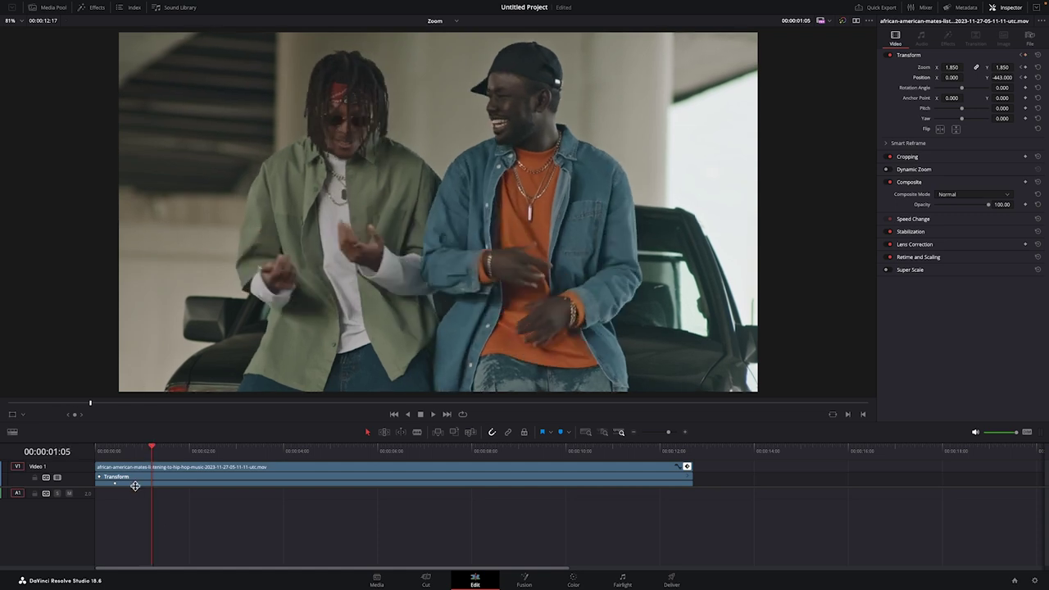
{"action": "left_click", "coordinate": [139, 485]}
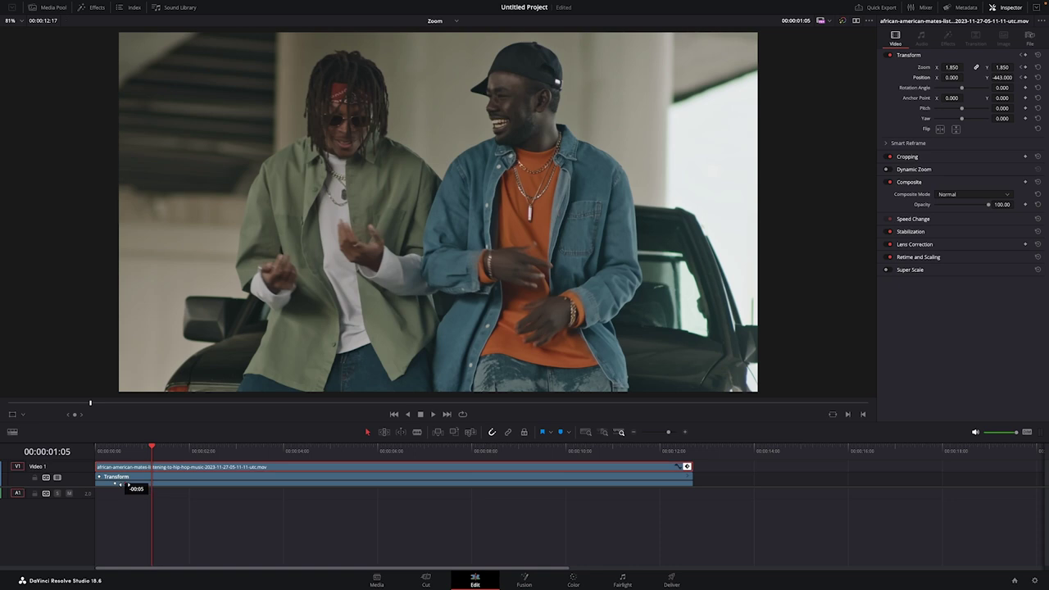
{"action": "left_click_drag", "start_coordinate": [106, 453], "coordinate": [106, 453]}
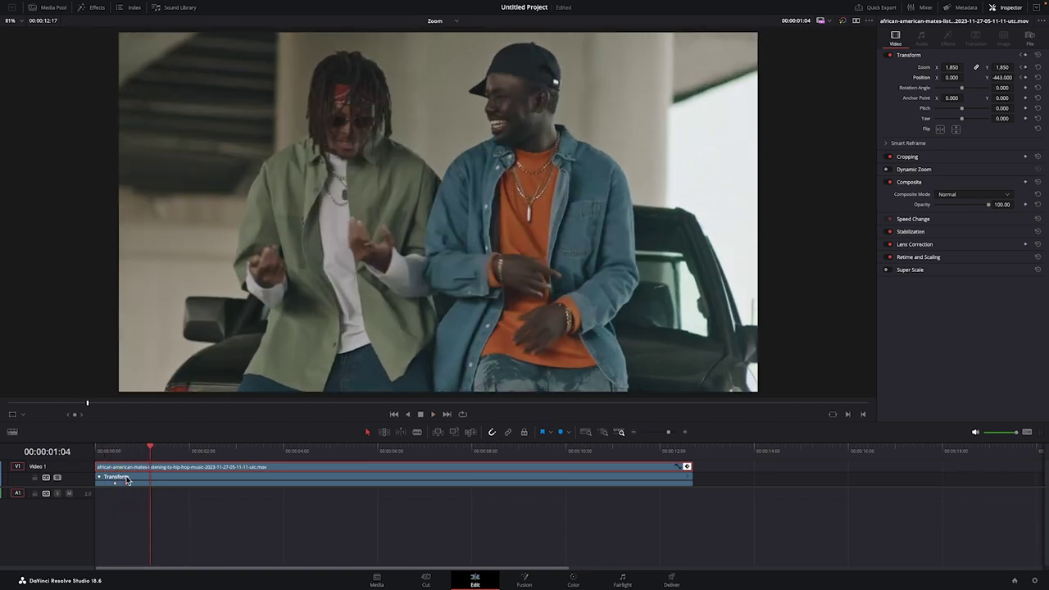
{"action": "left_click", "coordinate": [105, 452]}
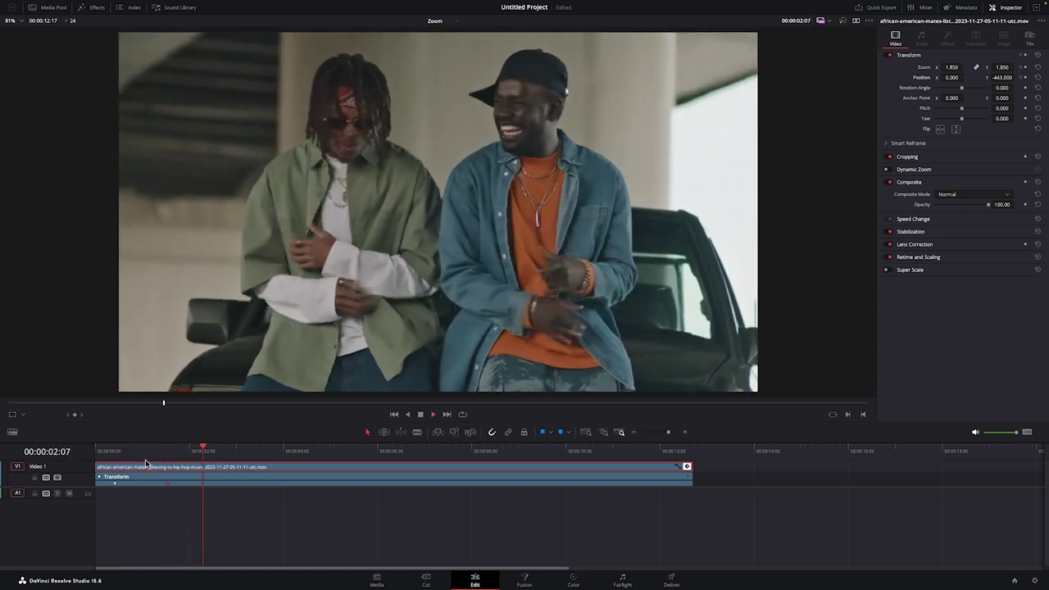
{"action": "key", "text": "space"}
{"action": "left_click", "coordinate": [111, 453]}
{"action": "key", "text": "space"}
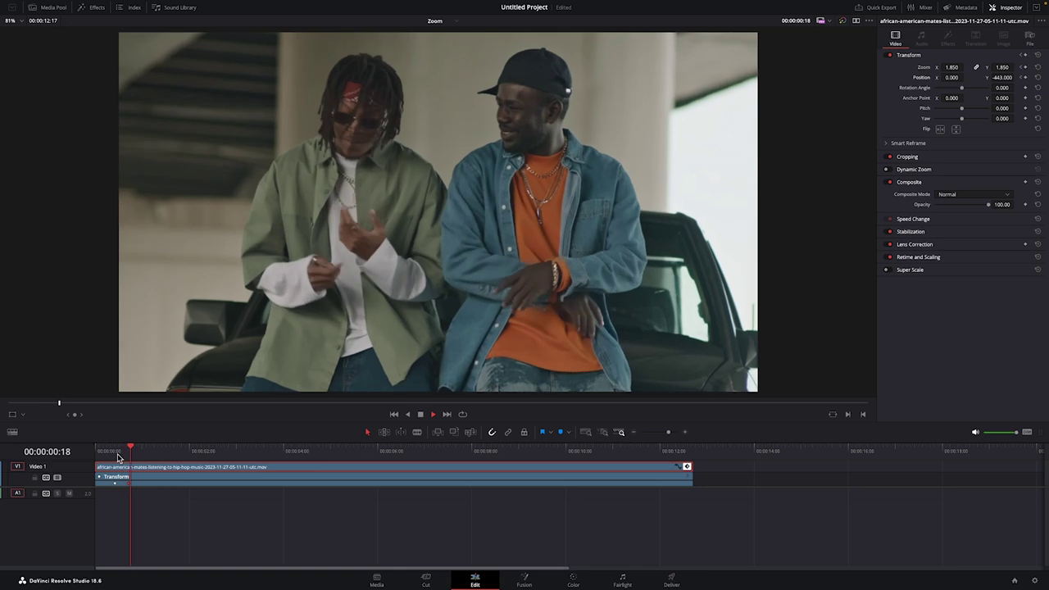
{"action": "key", "text": "space"}
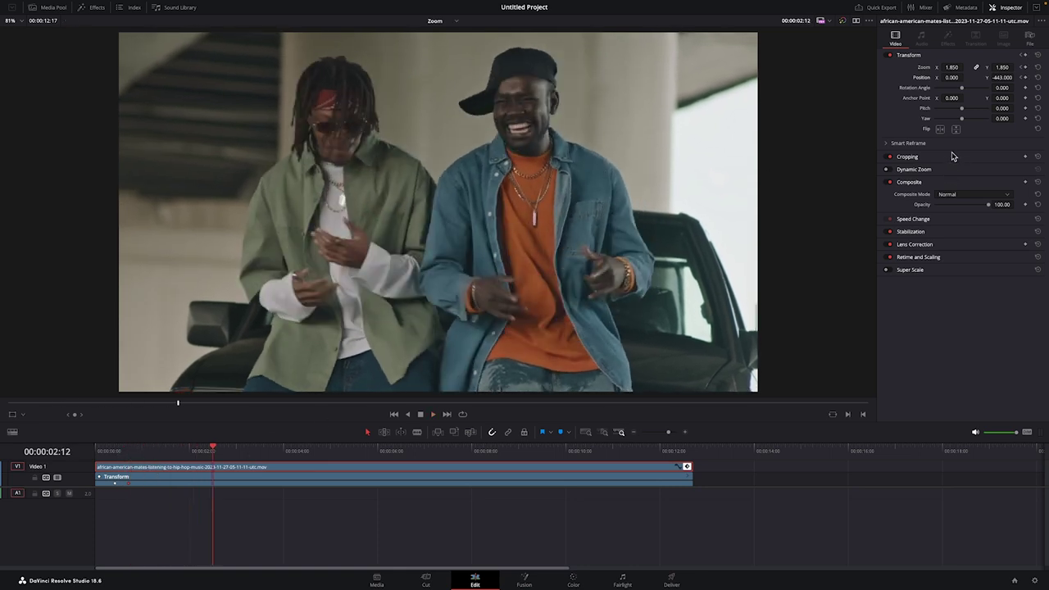
- Add a Zoom keyframe holding 1.850, then move the playhead to 00:00:02:21
{"action": "left_click", "coordinate": [1025, 67]}
{"action": "left_click_drag", "start_coordinate": [140, 455], "coordinate": [211, 456]}
{"action": "left_click_drag", "start_coordinate": [212, 449], "coordinate": [230, 448]}
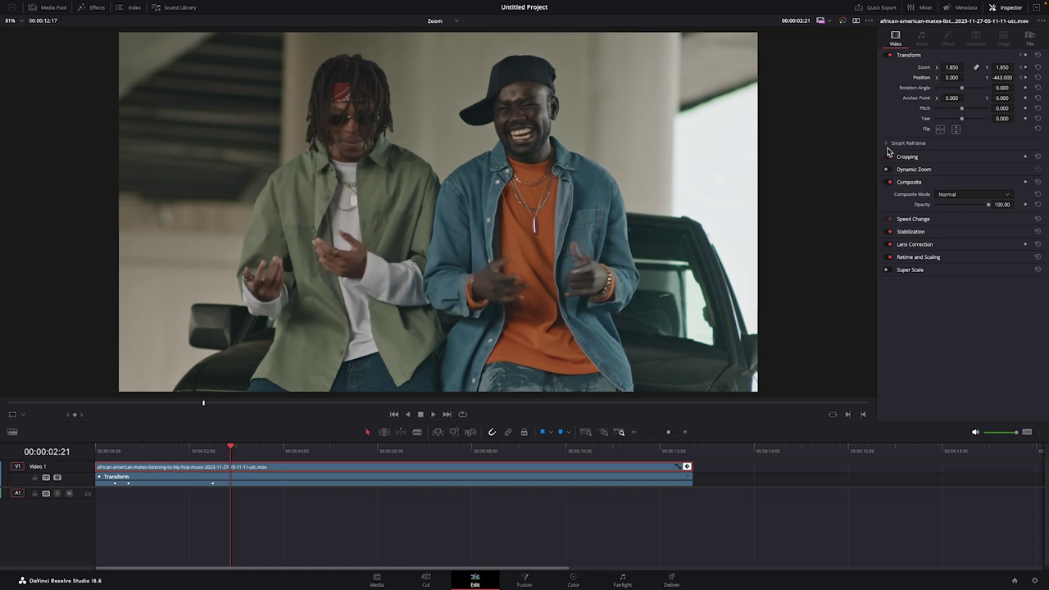
- At 00:00:02:21, set Zoom back to 1.000 and Position Y to 0
{"action": "left_click", "coordinate": [951, 68]}
{"action": "left_click", "coordinate": [952, 68]}
{"action": "double_click", "coordinate": [961, 67]}
{"action": "type", "text": "1"}
{"action": "left_click", "coordinate": [997, 66]}
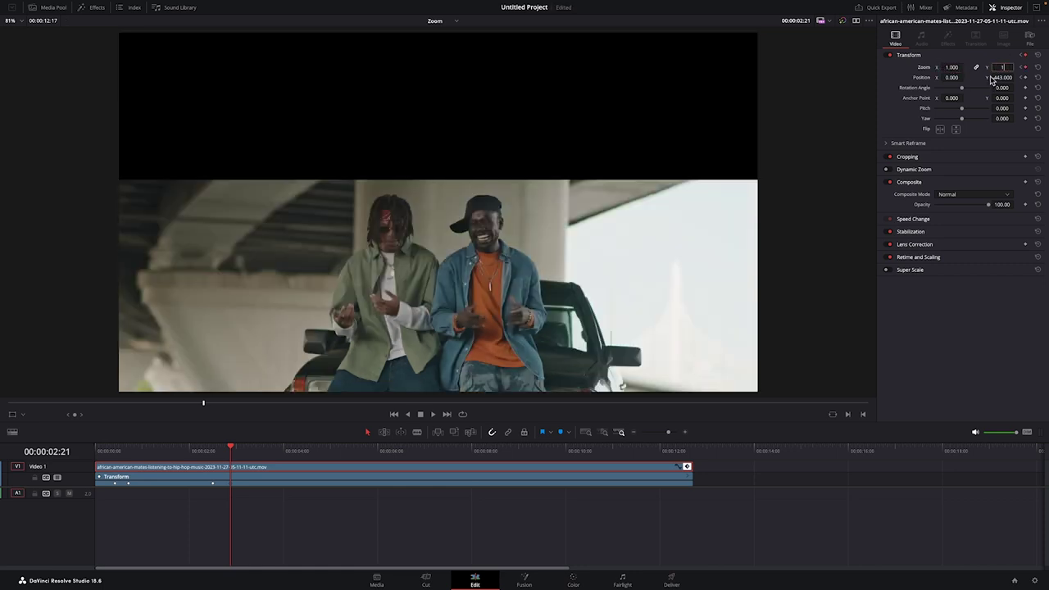
{"action": "key", "text": "Return"}
{"action": "left_click", "coordinate": [996, 78]}
{"action": "type", "text": "0"}
{"action": "key", "text": "Return"}
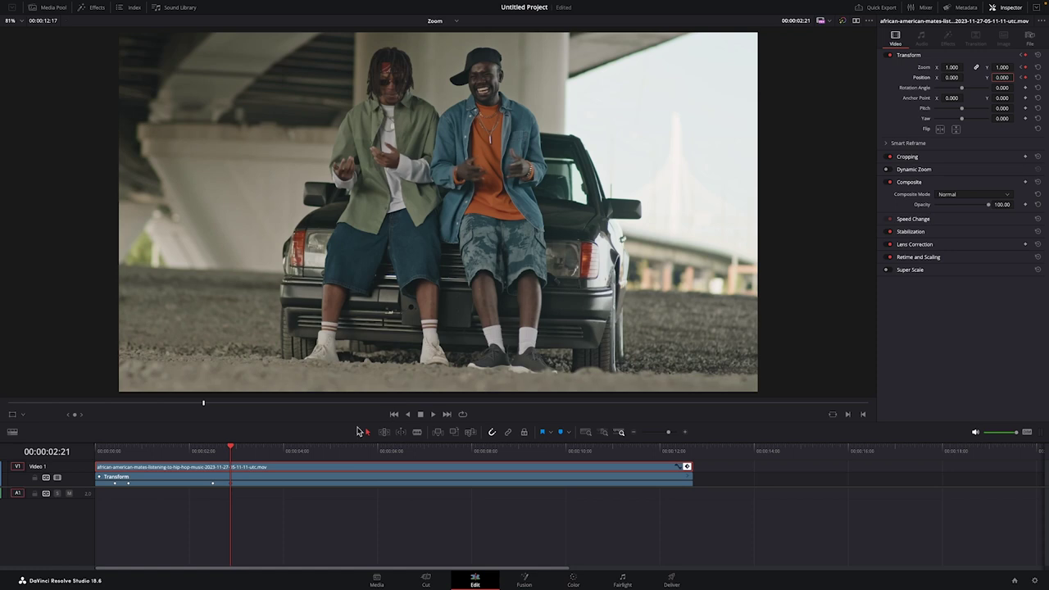
{"action": "left_click_drag", "start_coordinate": [223, 453], "coordinate": [89, 452]}
{"action": "key", "text": "space"}
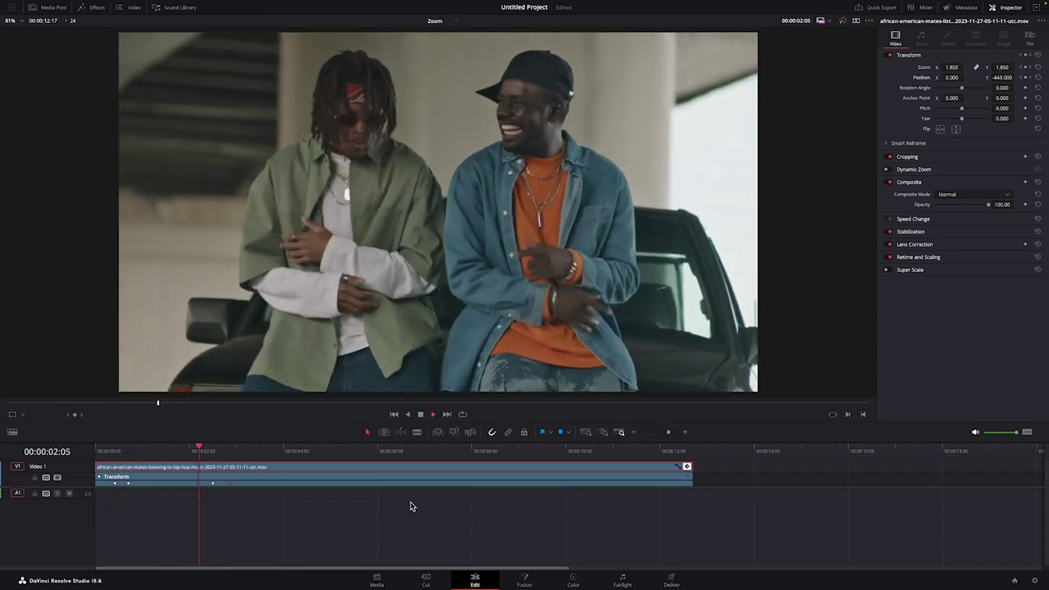
{"action": "key", "text": "space"}
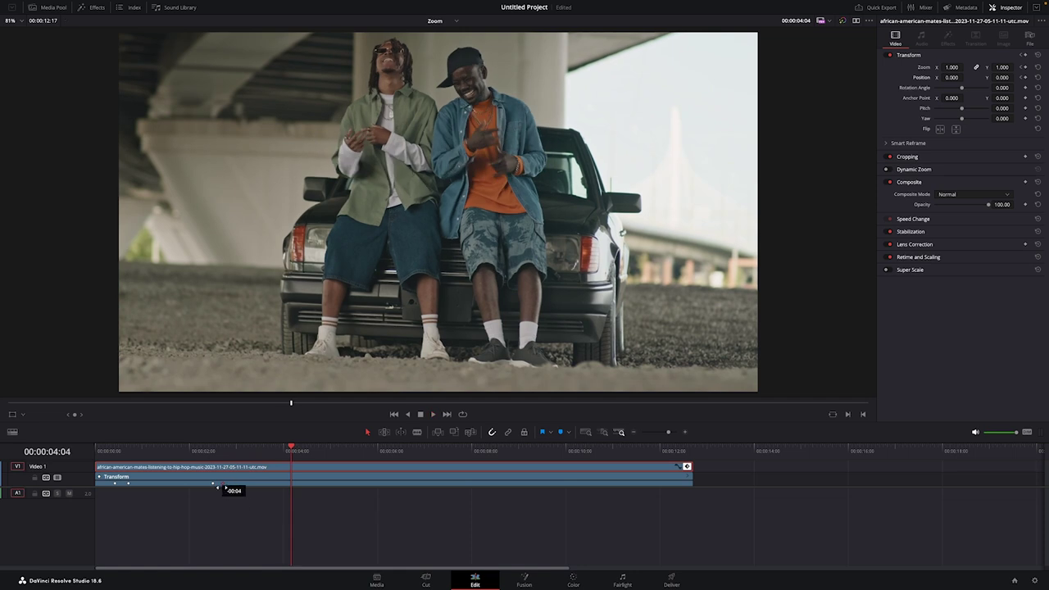
{"action": "left_click", "coordinate": [107, 457]}
{"action": "key", "text": "space"}
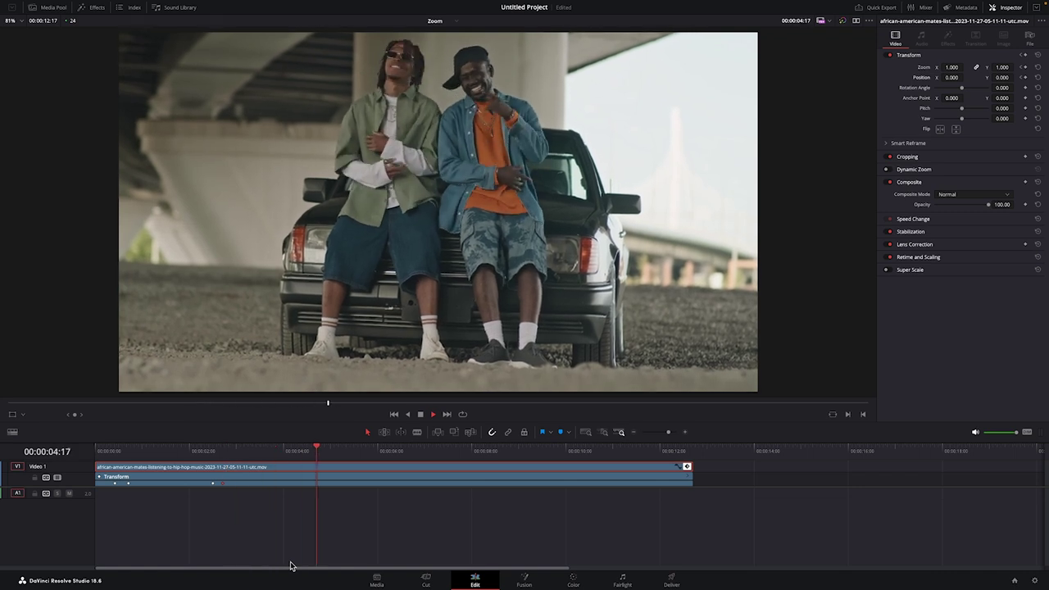
{"action": "key", "text": "space"}
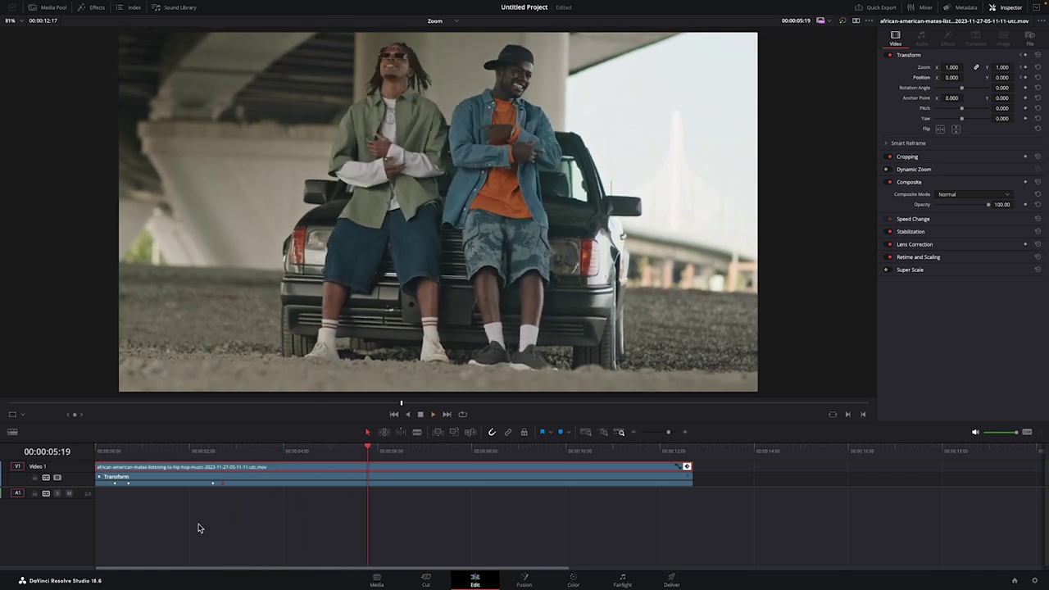